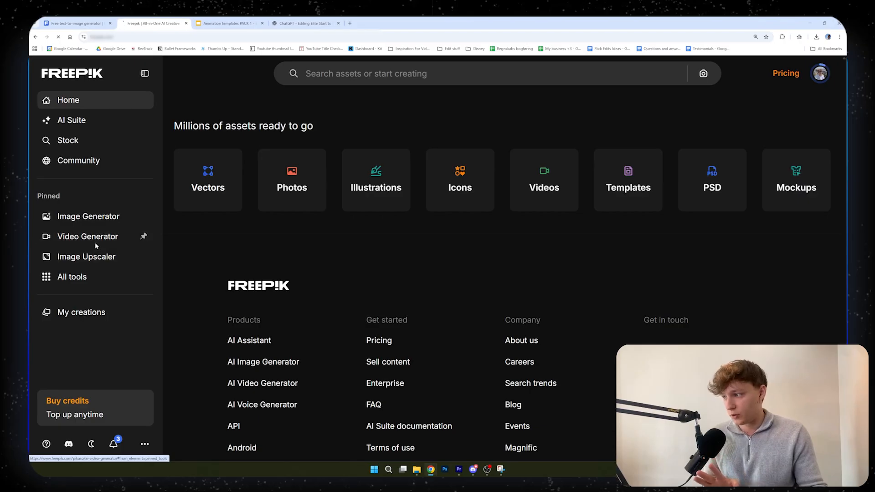
Open the Video Generator, browse the available models and select Kling 2.1 from the other models
click(70, 21)
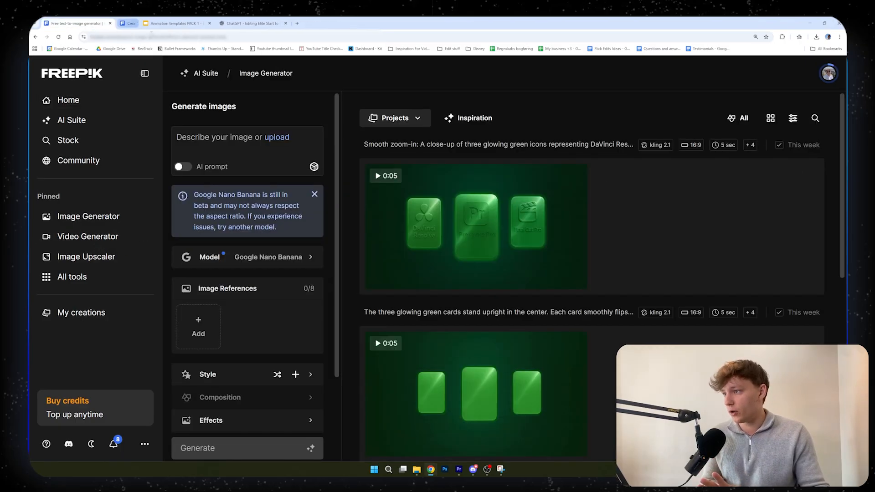
click(93, 238)
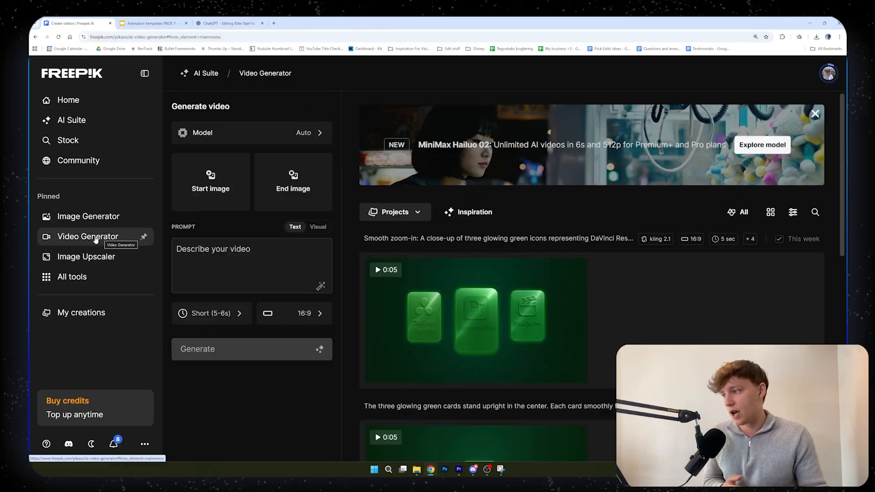
click(224, 139)
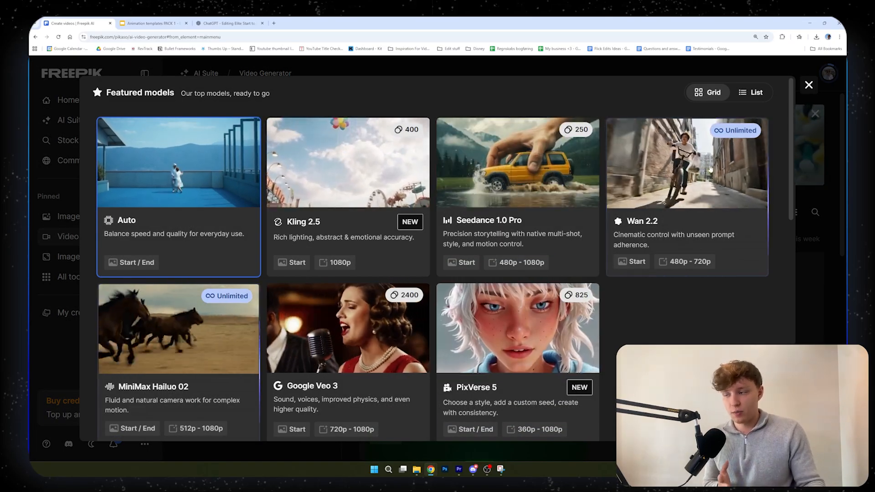
scroll(241, 344, down, 1)
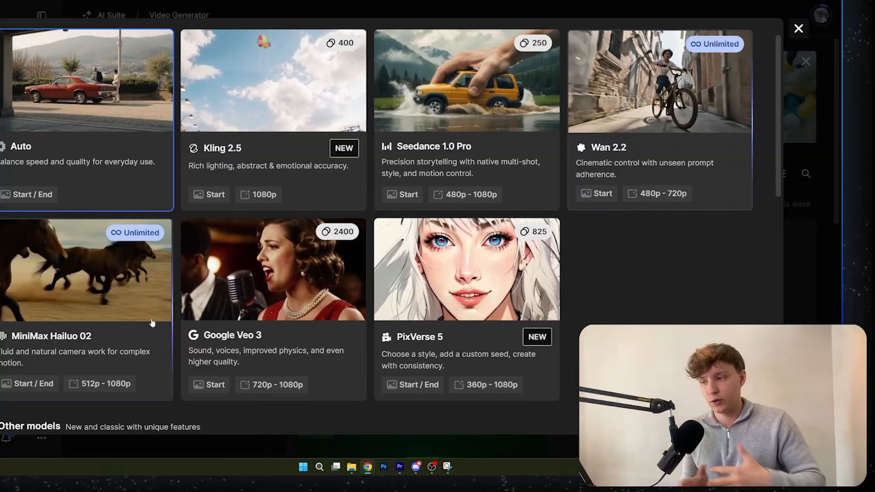
scroll(151, 297, down, 3)
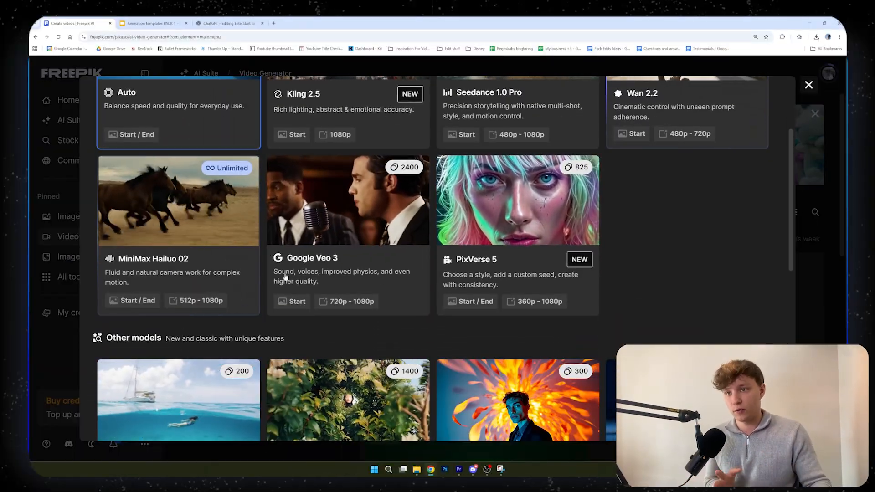
scroll(285, 276, up, 3)
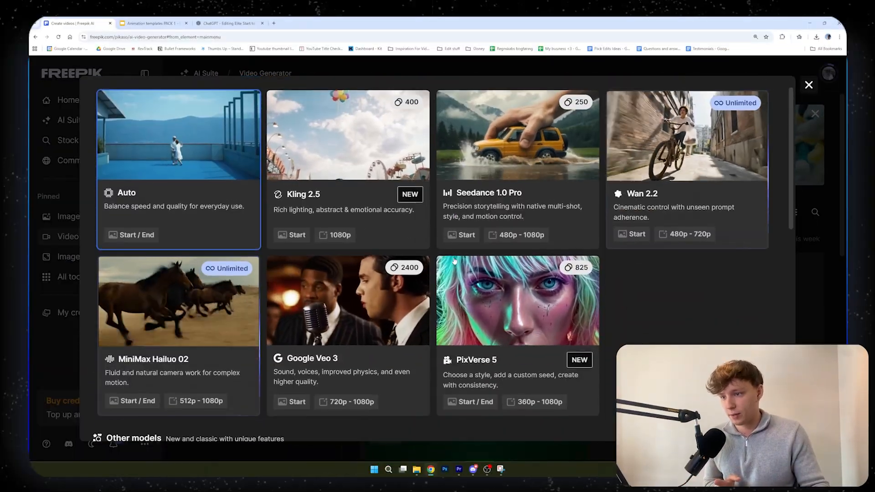
scroll(459, 281, down, 5)
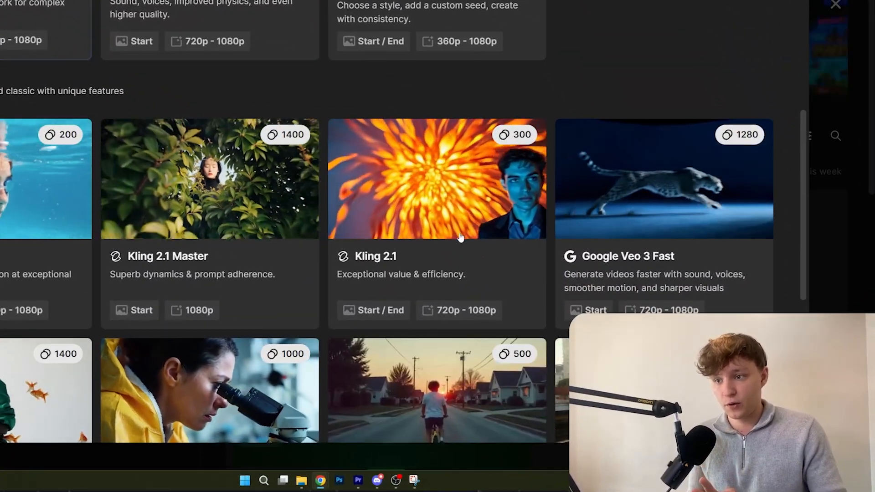
click(540, 169)
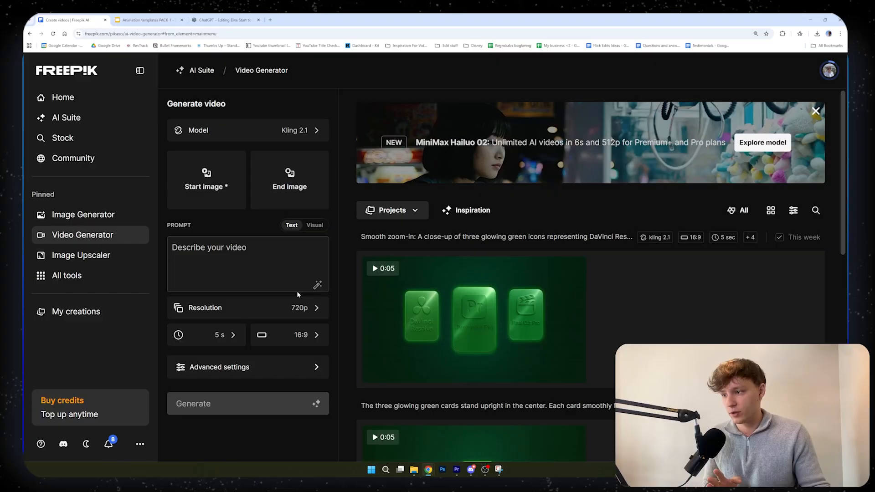
click(222, 280)
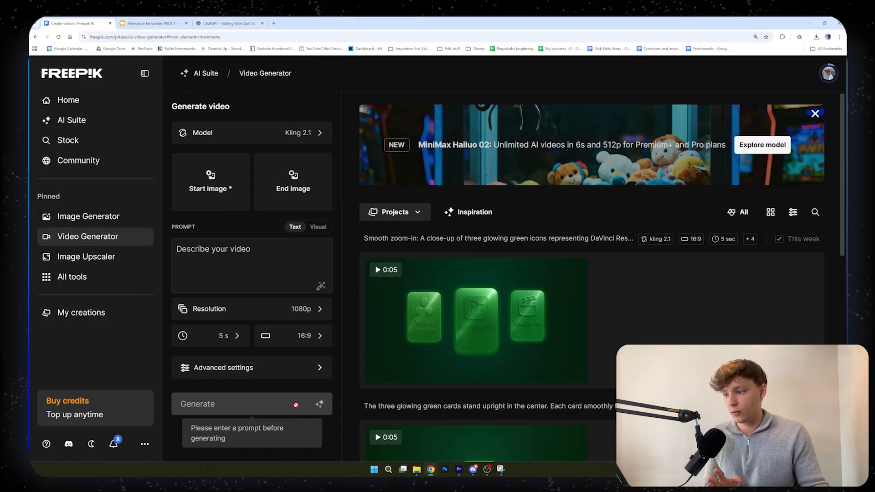
Upload the downloaded 1.png and 2.png as start and end images, with the RISE image swapped into the end frame
mouse_move(385, 341)
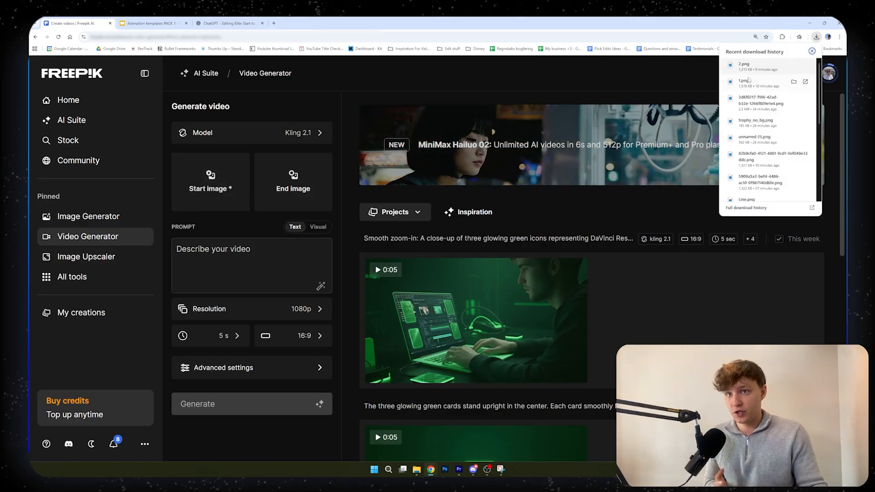
drag(229, 180, 210, 188)
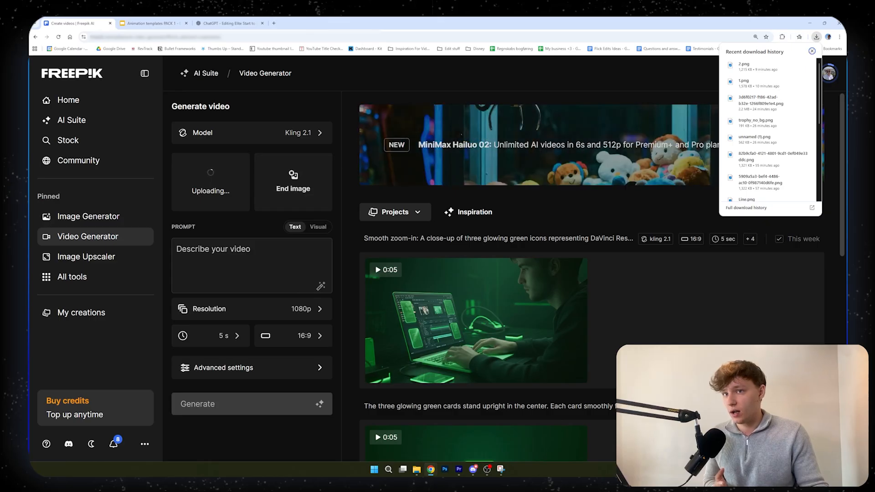
drag(743, 82, 703, 84)
drag(309, 174, 308, 174)
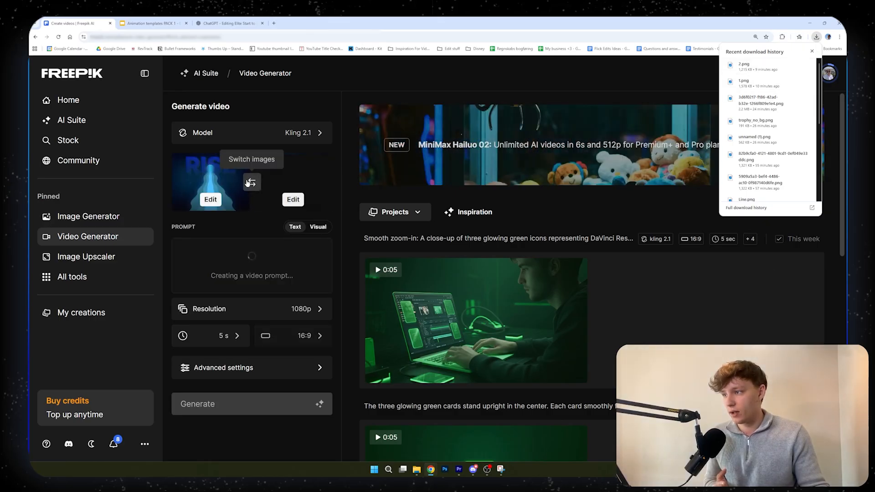
click(251, 181)
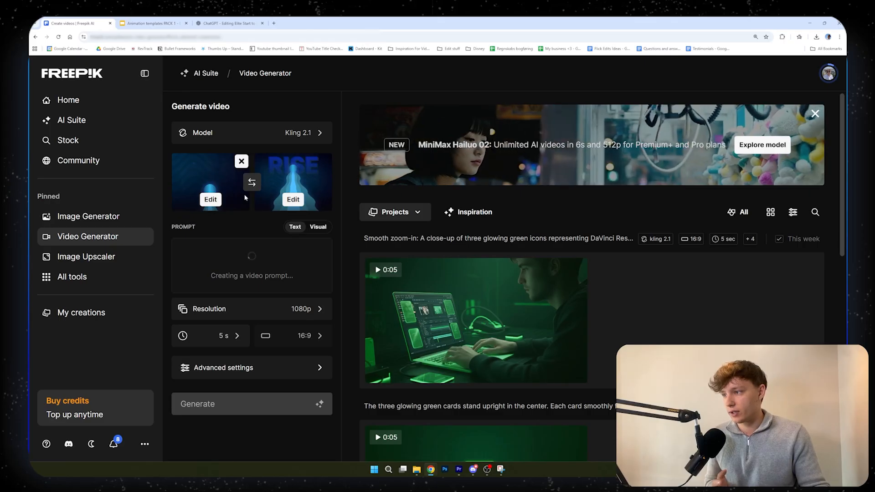
Review the automatically written video prompt for the two frames
key(ctrl+plus)
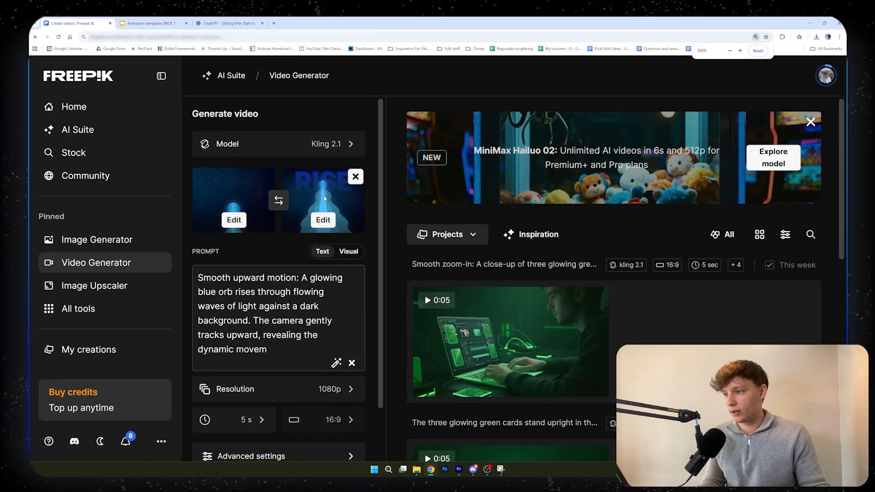
key(ctrl+minus)
key(ctrl+minus)
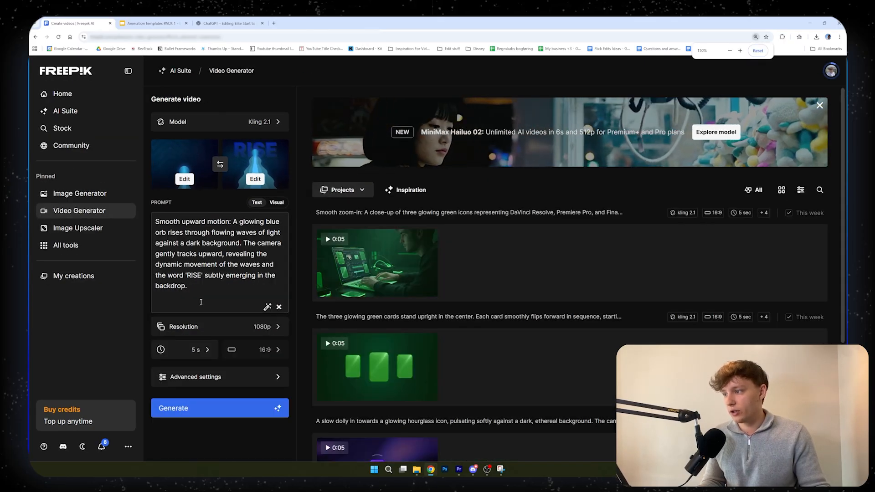
click(201, 302)
key(ctrl+a)
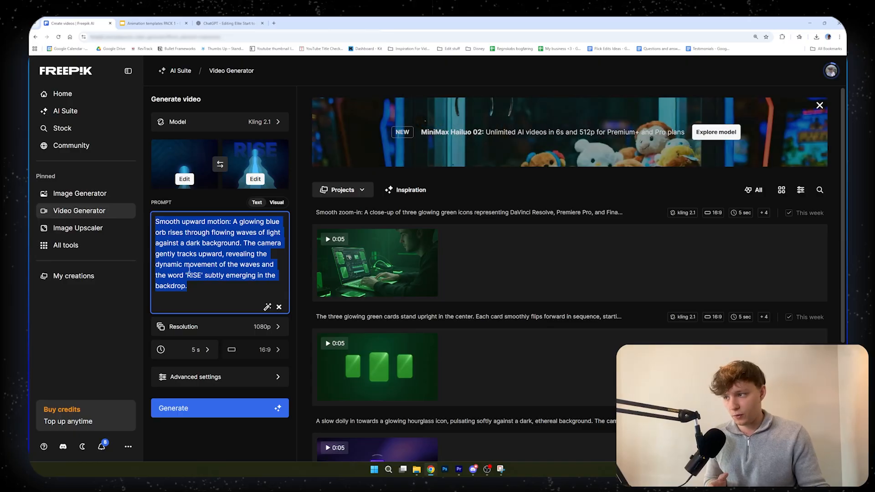
click(191, 274)
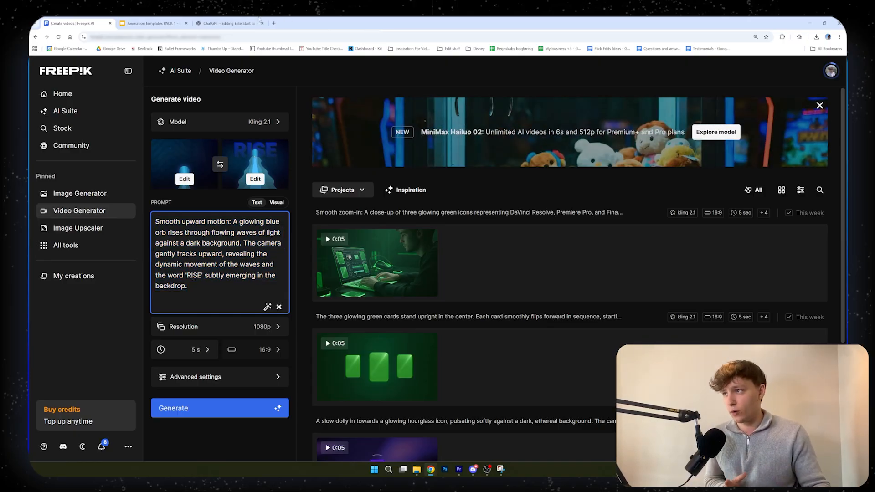
Switch to the Editing Elite Start to End Frame Prompt Generator in ChatGPT and submit both downloaded frame images
click(229, 24)
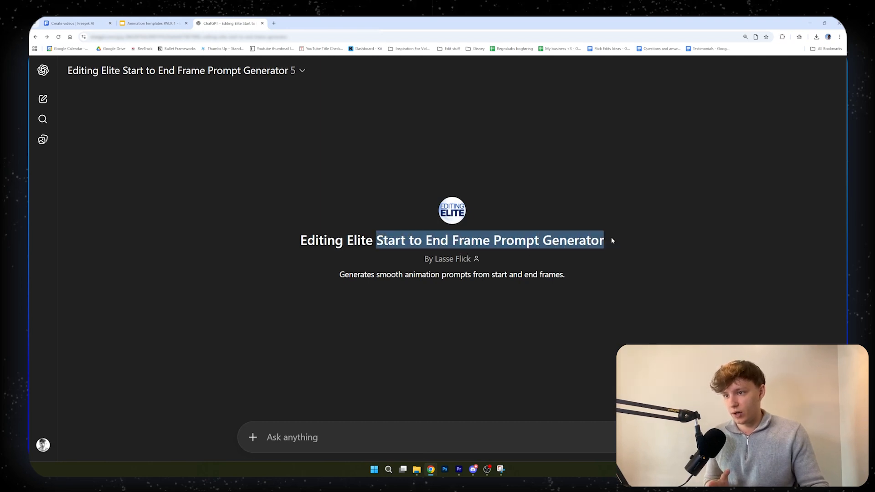
click(816, 37)
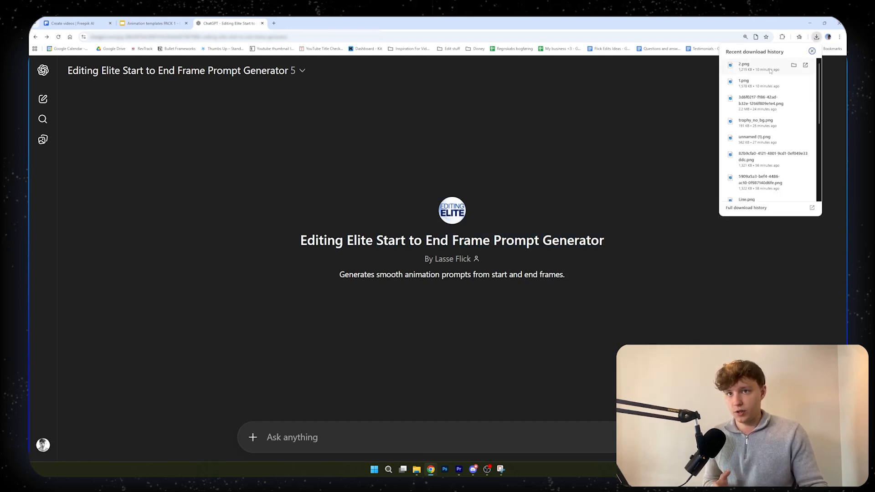
drag(769, 69, 412, 358)
click(365, 440)
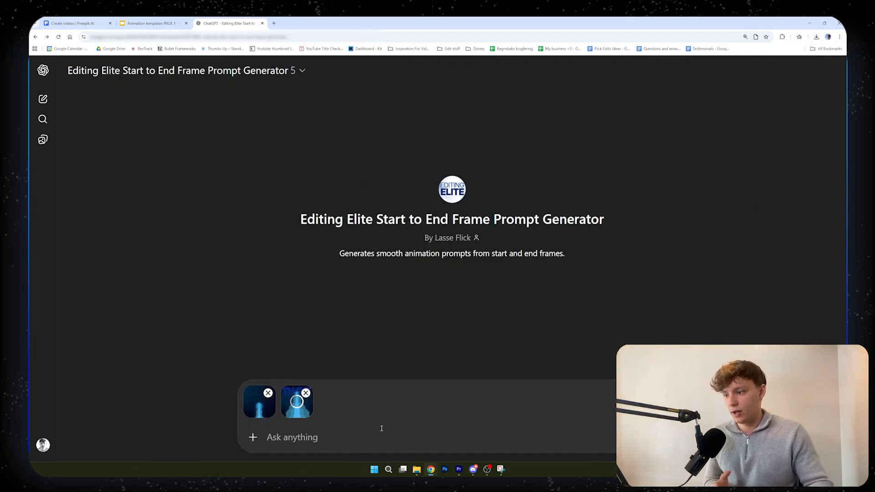
key(Return)
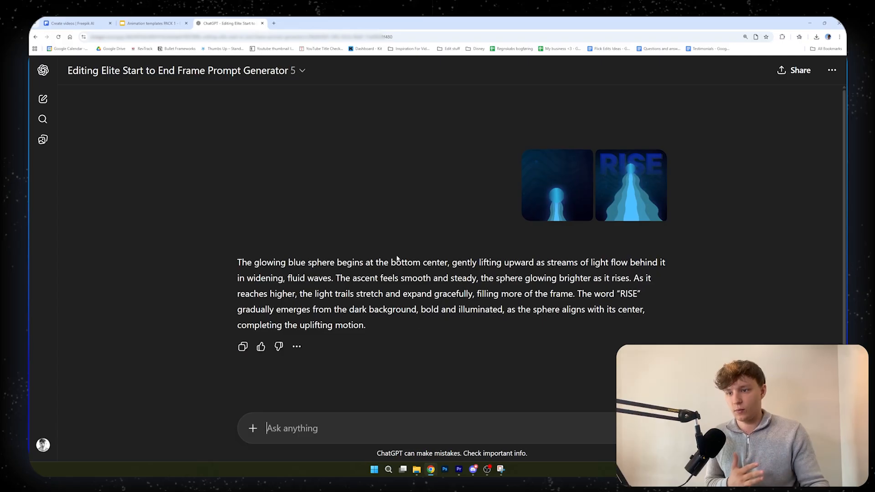
Copy ChatGPT's whole prompt about the glowing blue sphere and replace the Freepik video prompt with it
drag(229, 240, 443, 291)
key(ctrl+c)
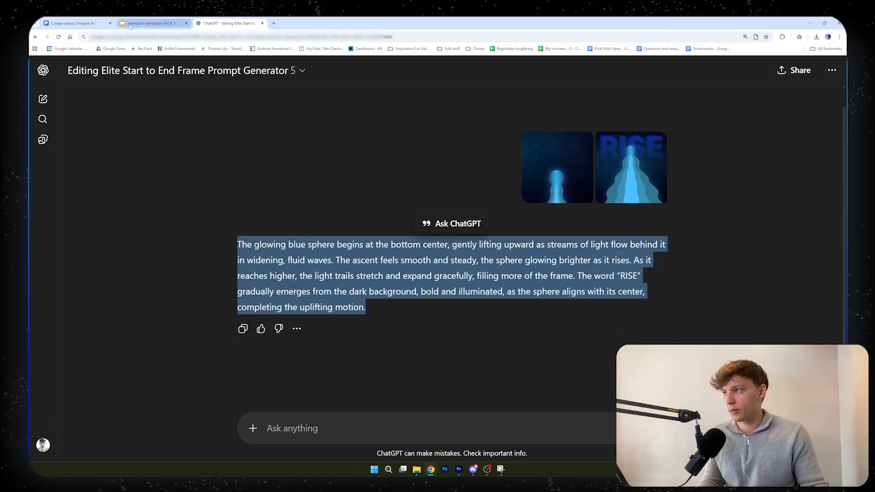
click(87, 21)
click(223, 269)
key(ctrl+a)
key(ctrl+v)
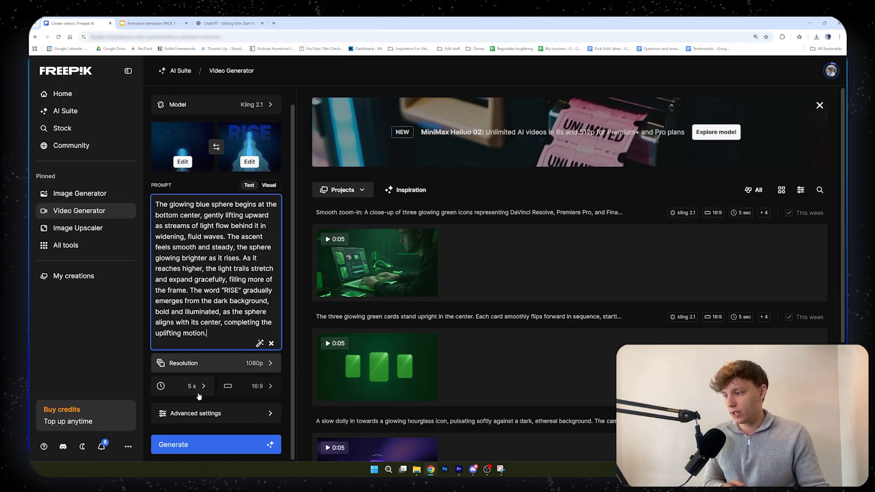
Keep the duration at 5 seconds, generate the video and pause the resulting RISE clip during playback
click(199, 392)
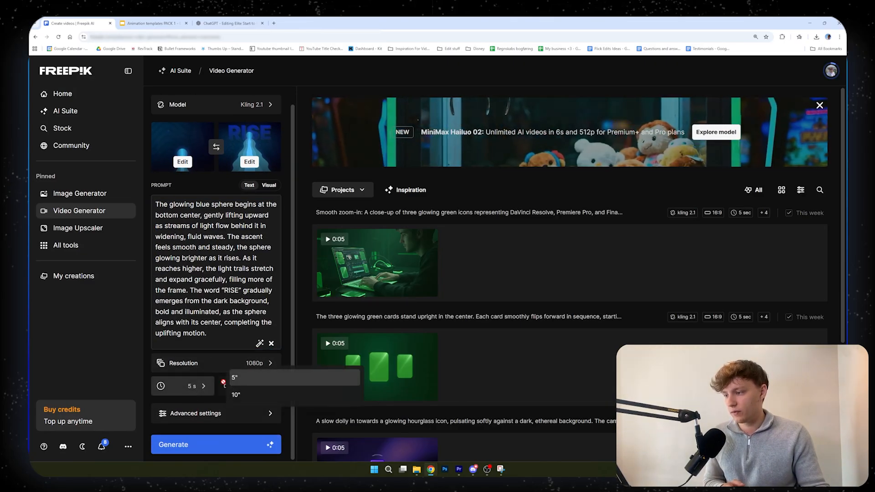
click(199, 390)
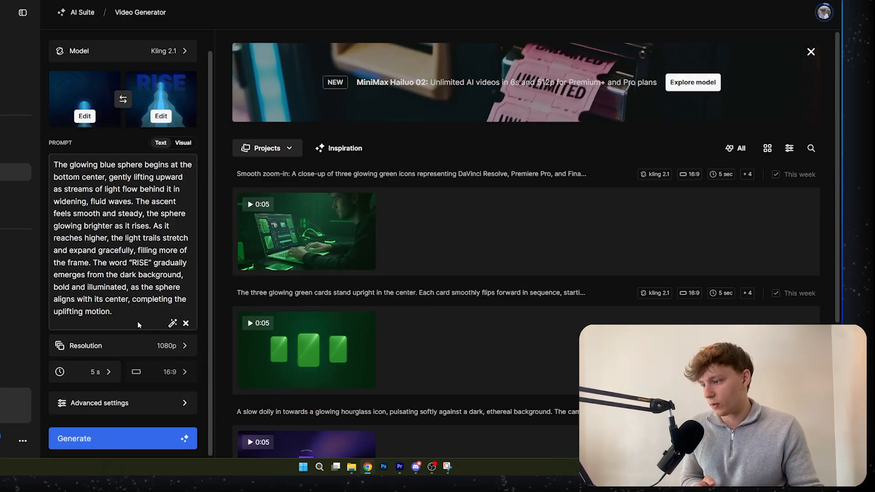
click(141, 440)
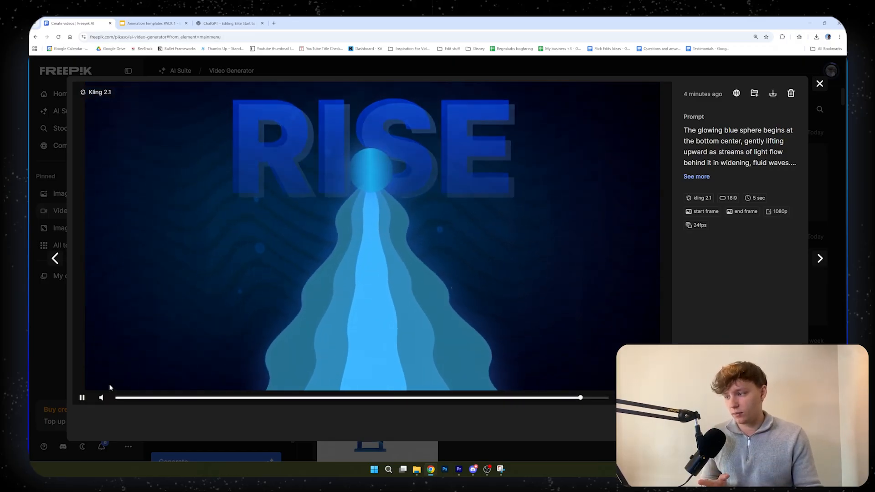
click(82, 398)
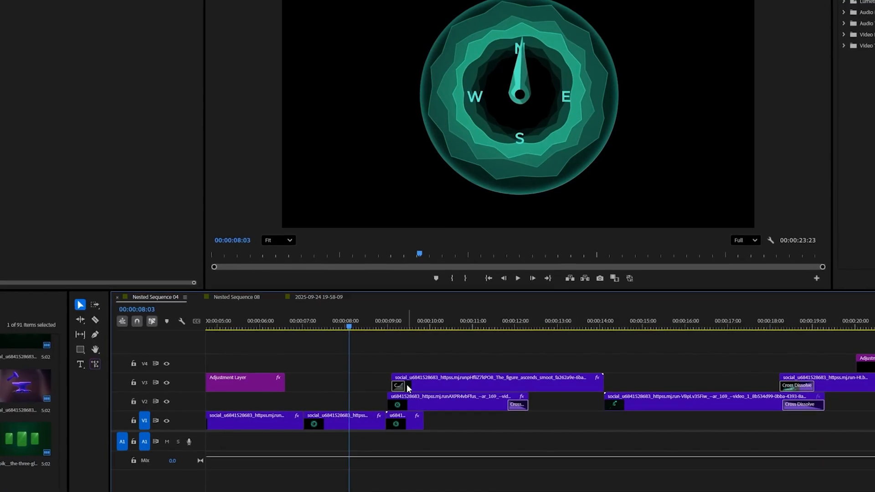
Switch to Premiere Pro and review the compass and computer-editing animations around 00:00:08 to 00:00:10 in the sequence
scroll(407, 388, up, 3)
drag(455, 326, 538, 325)
scroll(501, 346, down, 3)
click(308, 297)
click(428, 309)
scroll(455, 401, up, 2)
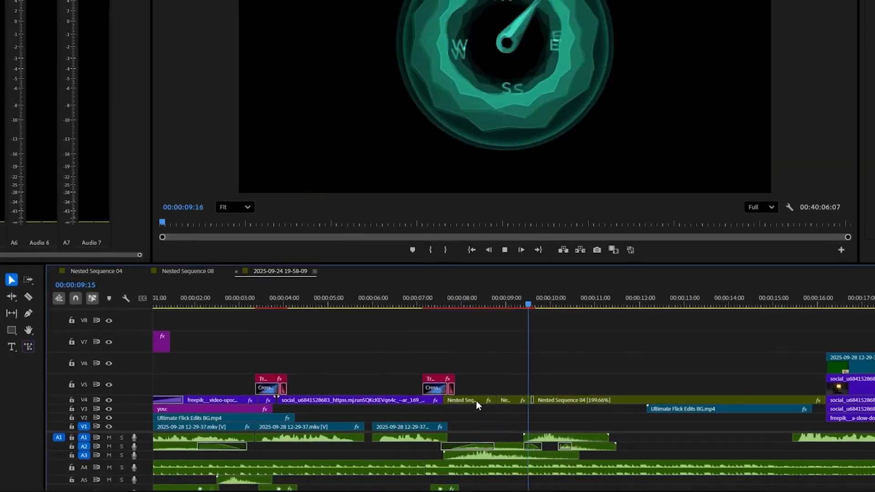
click(140, 68)
click(473, 283)
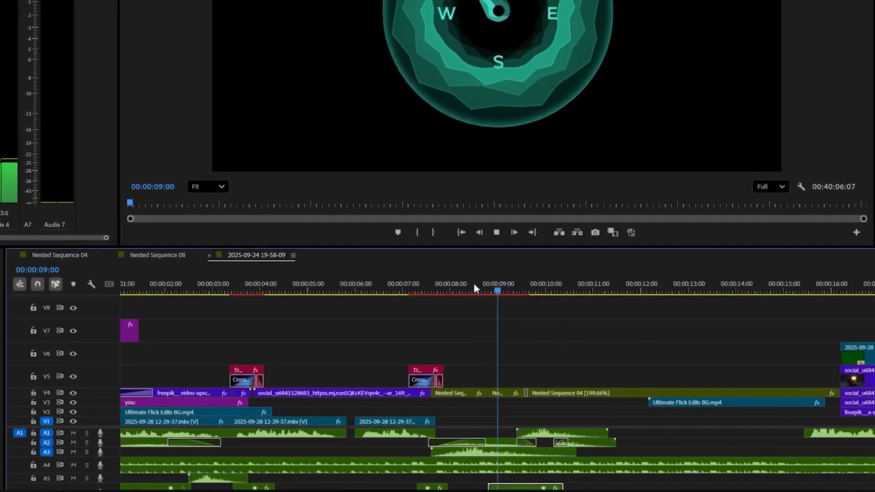
key(ctrl+r)
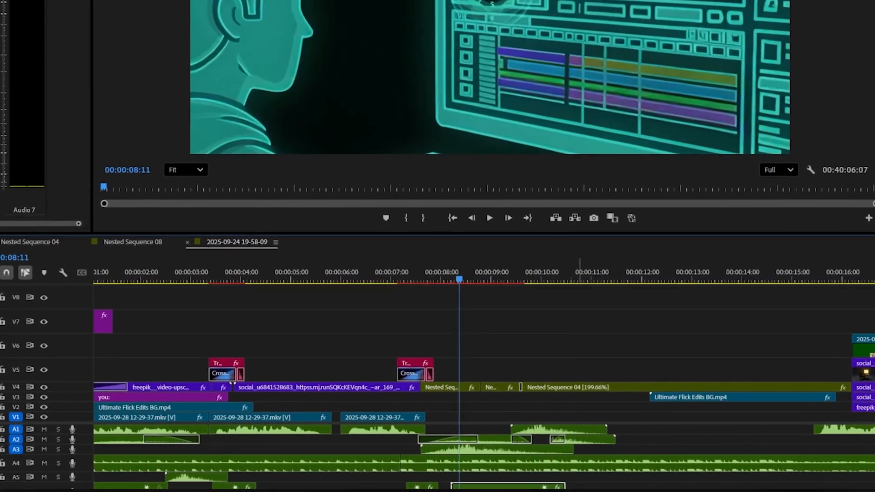
Add an adjustment layer above the Nested Sequence 04 clip, ending at 00:00:15:04
right_click(42, 55)
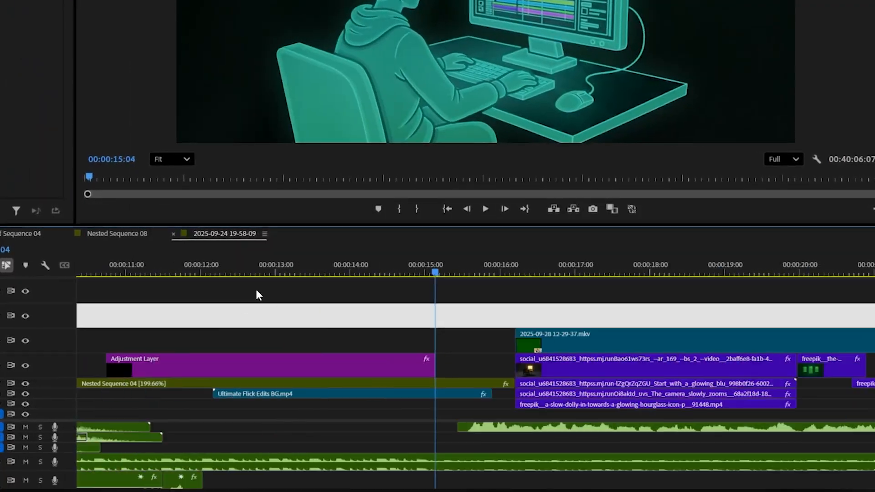